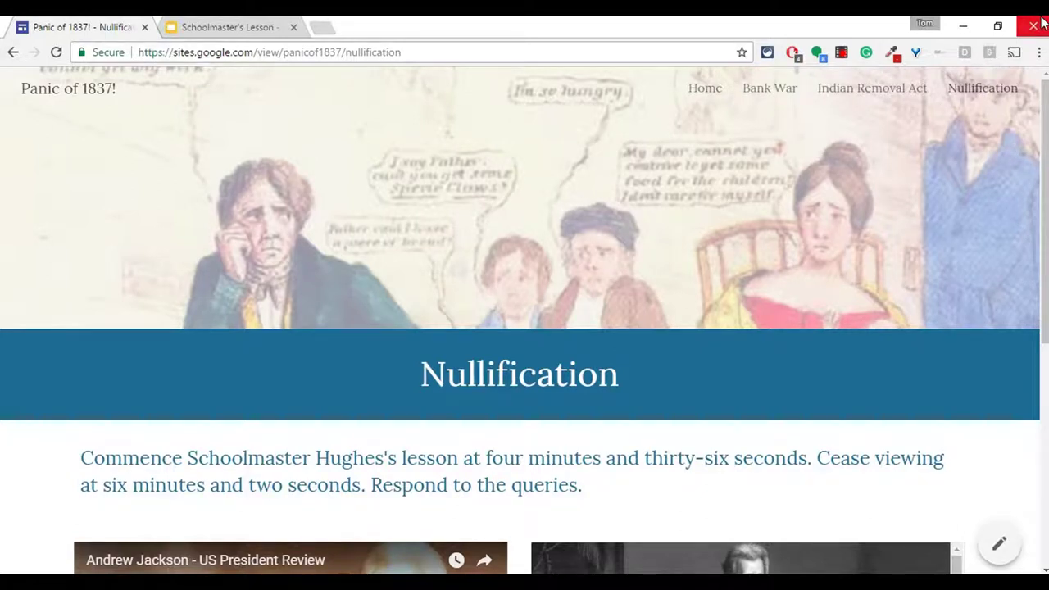
Step: Open the embedded Andrew Jackson video on its own YouTube page and pause it
{"action": "scroll", "coordinate": [843, 123], "scroll_direction": "down", "scroll_amount": 1}
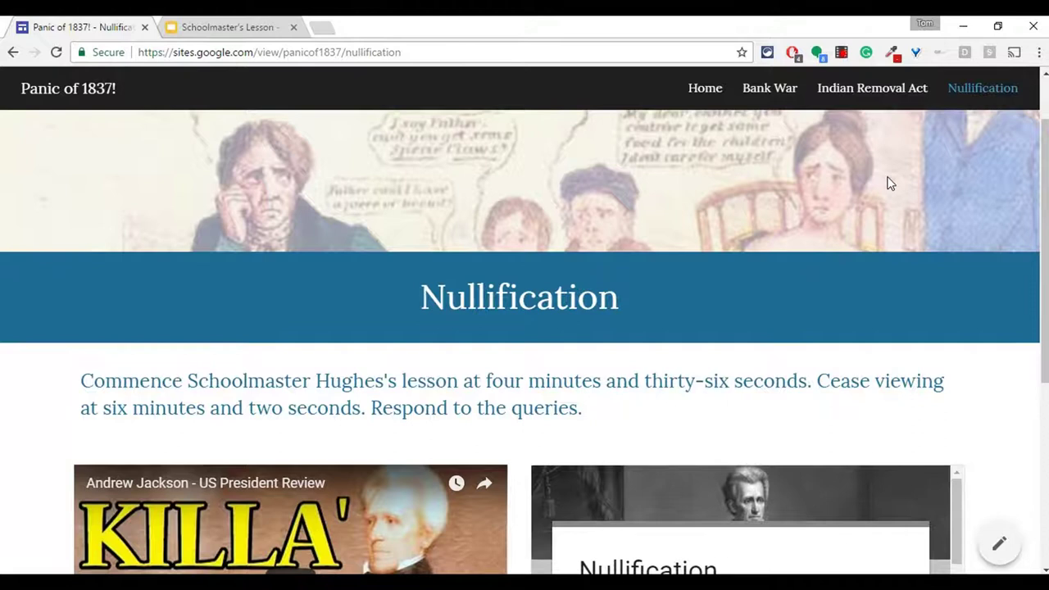
{"action": "left_click_drag", "start_coordinate": [1033, 188], "coordinate": [1034, 276]}
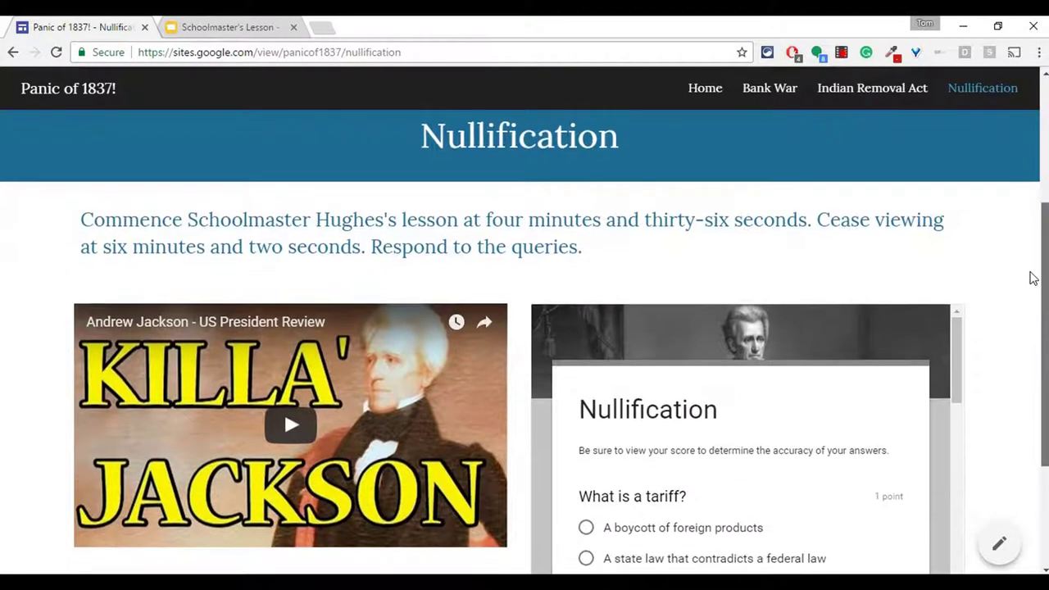
{"action": "left_click_drag", "start_coordinate": [1039, 234], "coordinate": [1042, 263]}
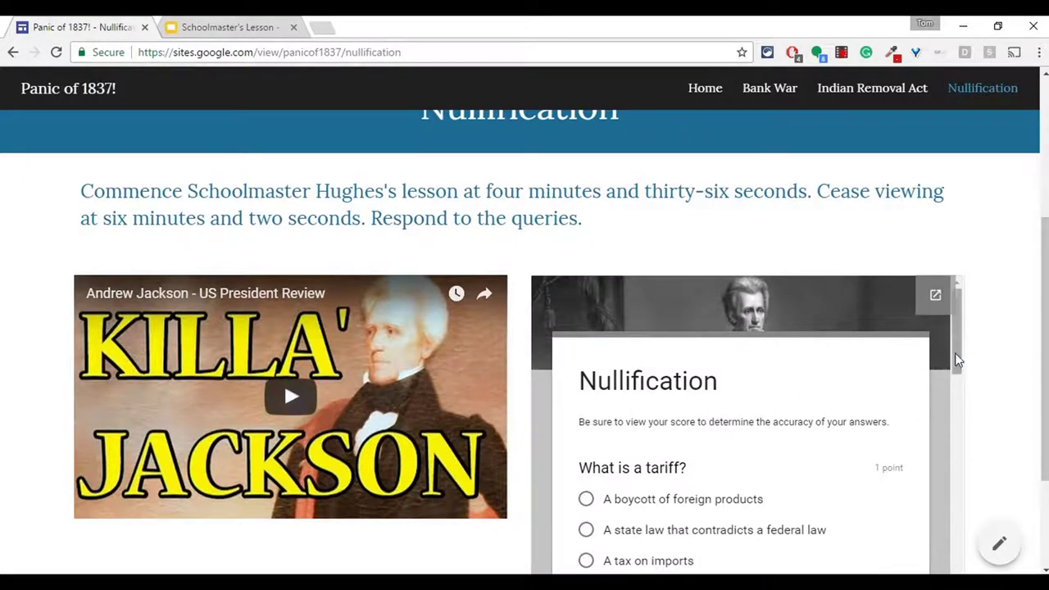
{"action": "left_click_drag", "start_coordinate": [957, 359], "coordinate": [1046, 348]}
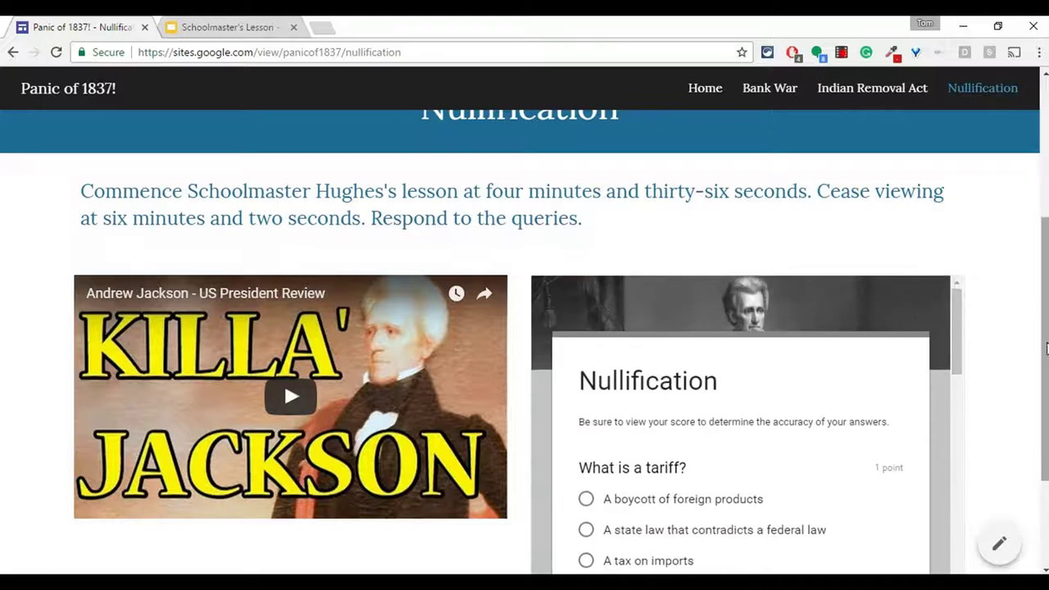
{"action": "scroll", "coordinate": [1046, 348], "scroll_direction": "up", "scroll_amount": 1}
{"action": "scroll", "coordinate": [1046, 348], "scroll_direction": "down", "scroll_amount": 1}
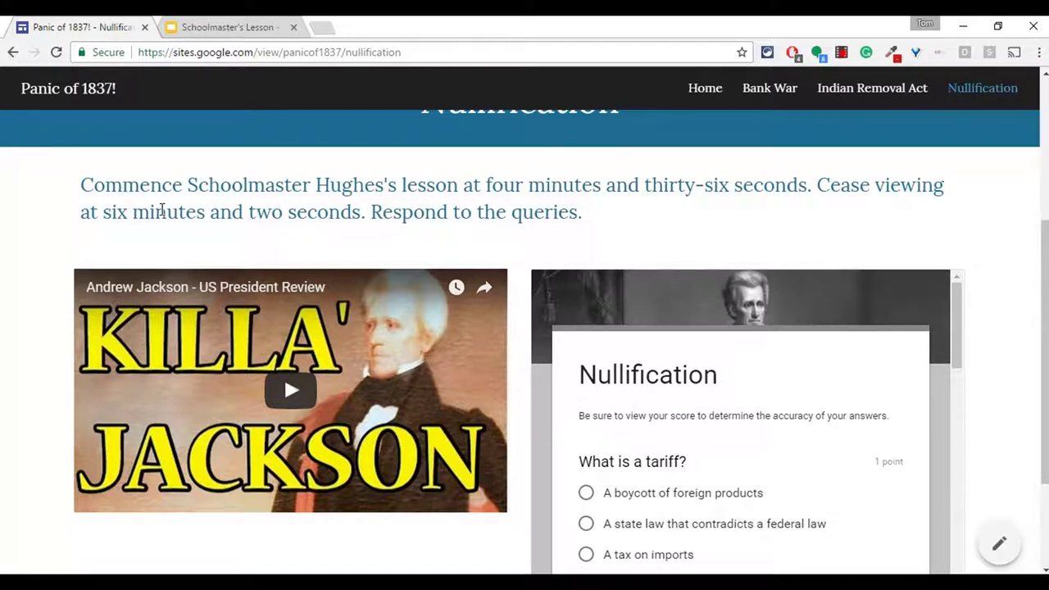
{"action": "left_click", "coordinate": [281, 286]}
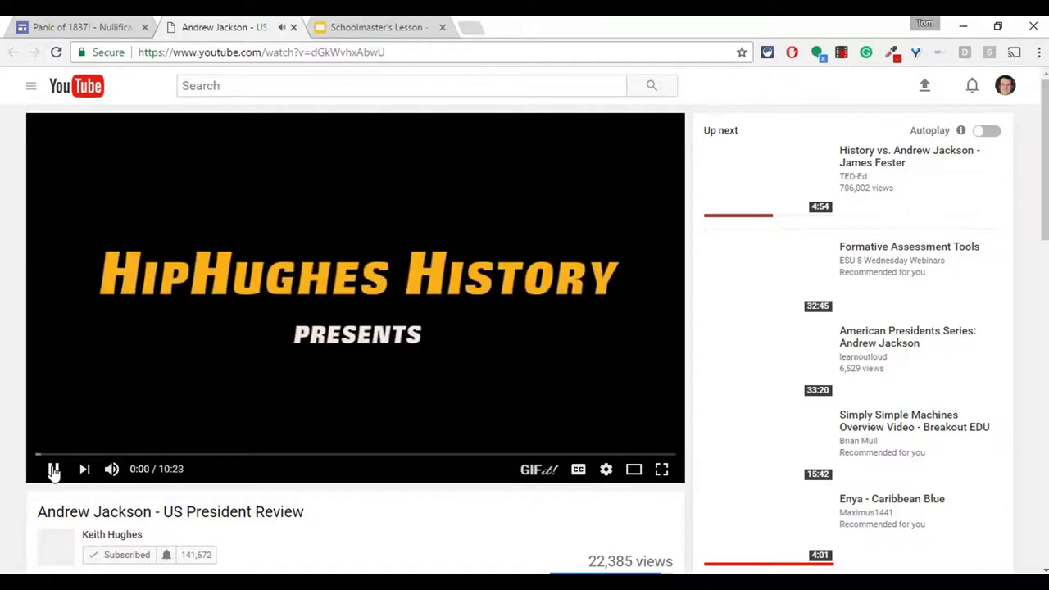
{"action": "left_click", "coordinate": [53, 469]}
Step: Copy the video's YouTube web address and go to the Schoolmaster's Lesson presentation
{"action": "left_click", "coordinate": [435, 53]}
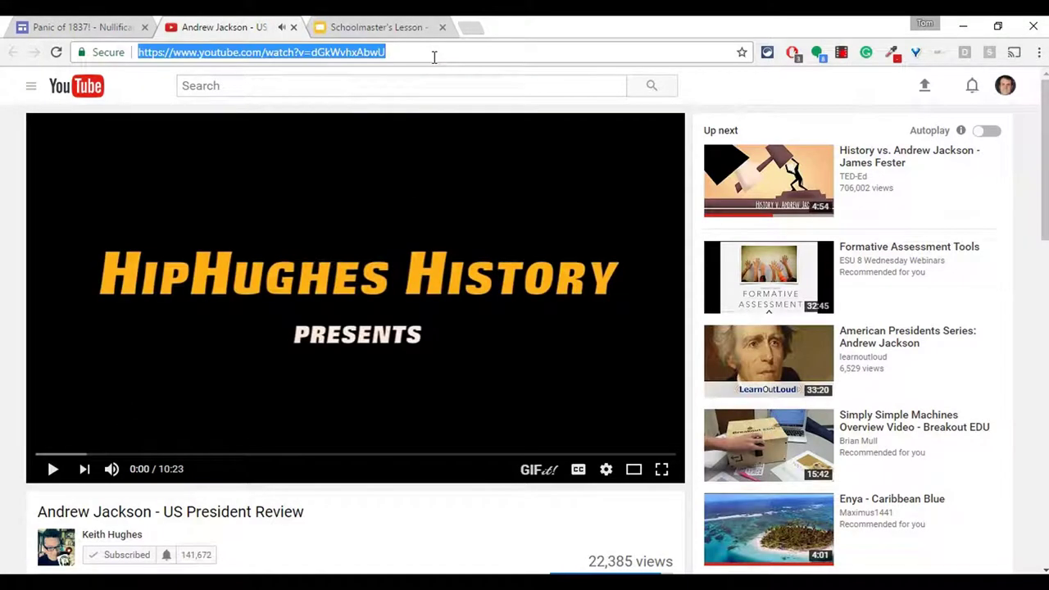
{"action": "right_click", "coordinate": [265, 58]}
{"action": "left_click", "coordinate": [295, 112]}
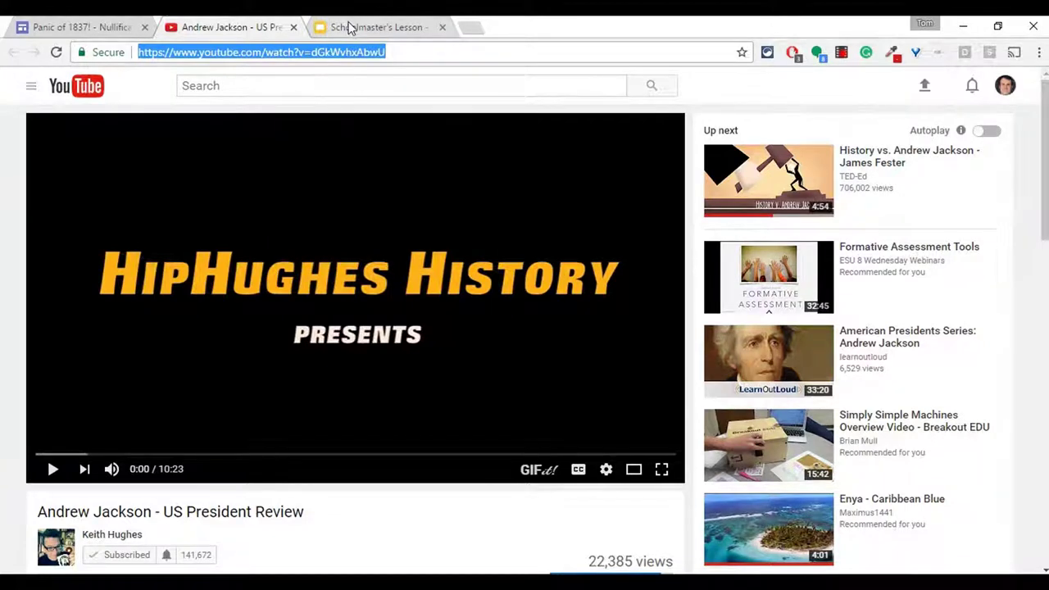
{"action": "left_click", "coordinate": [348, 27]}
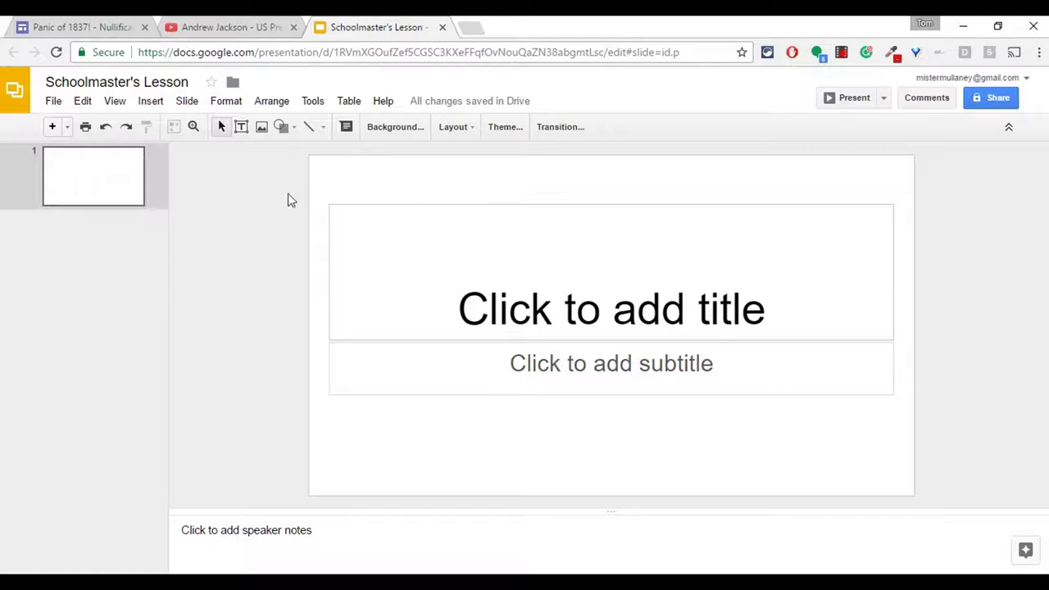
Step: Insert a video by URL using the copied YouTube link
{"action": "left_click", "coordinate": [150, 100]}
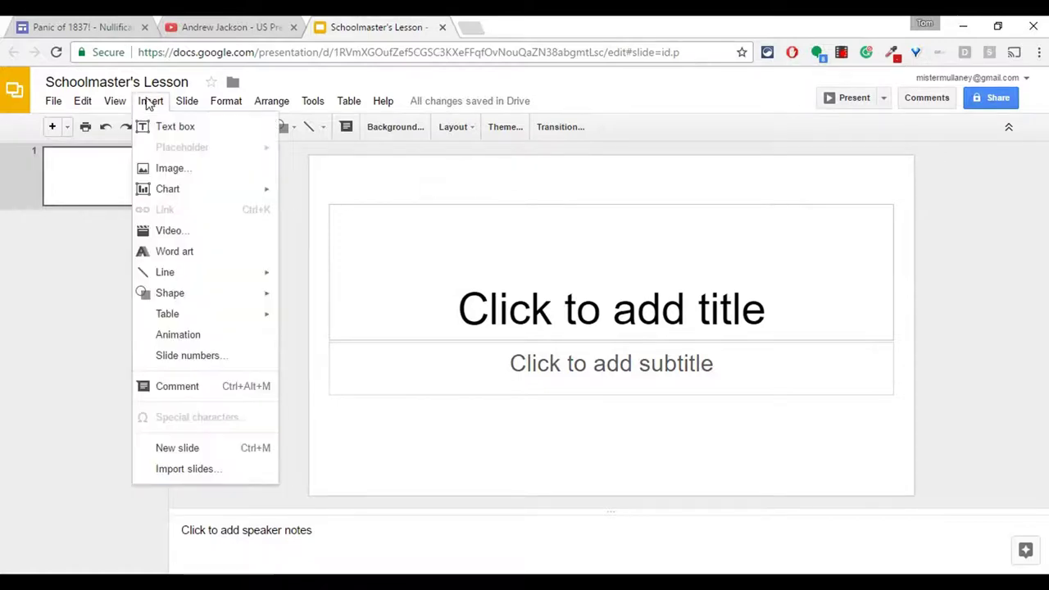
{"action": "left_click", "coordinate": [156, 230]}
{"action": "left_click", "coordinate": [273, 175]}
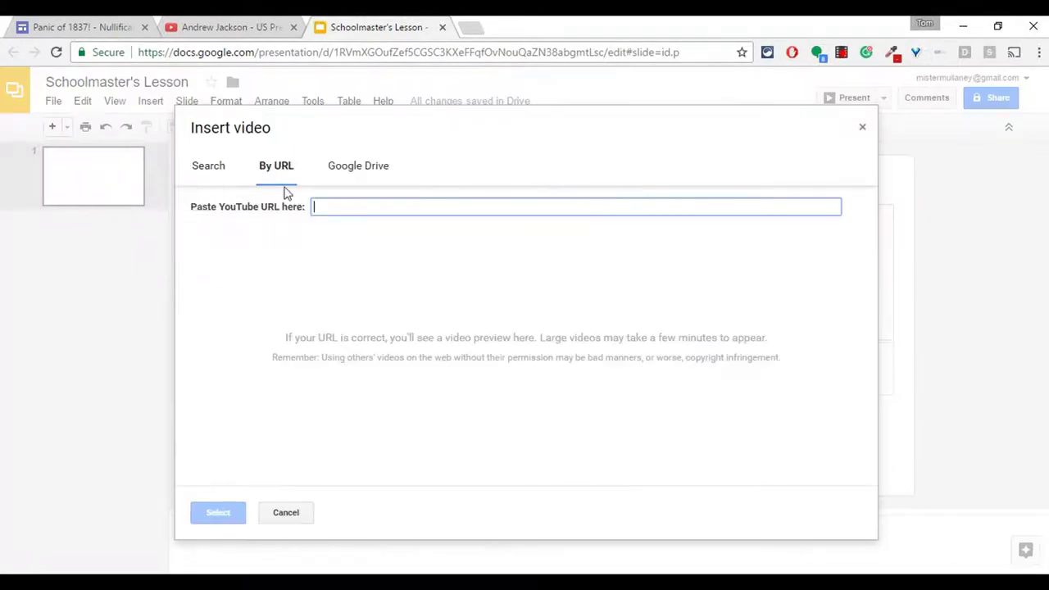
{"action": "right_click", "coordinate": [335, 204]}
{"action": "left_click", "coordinate": [376, 293]}
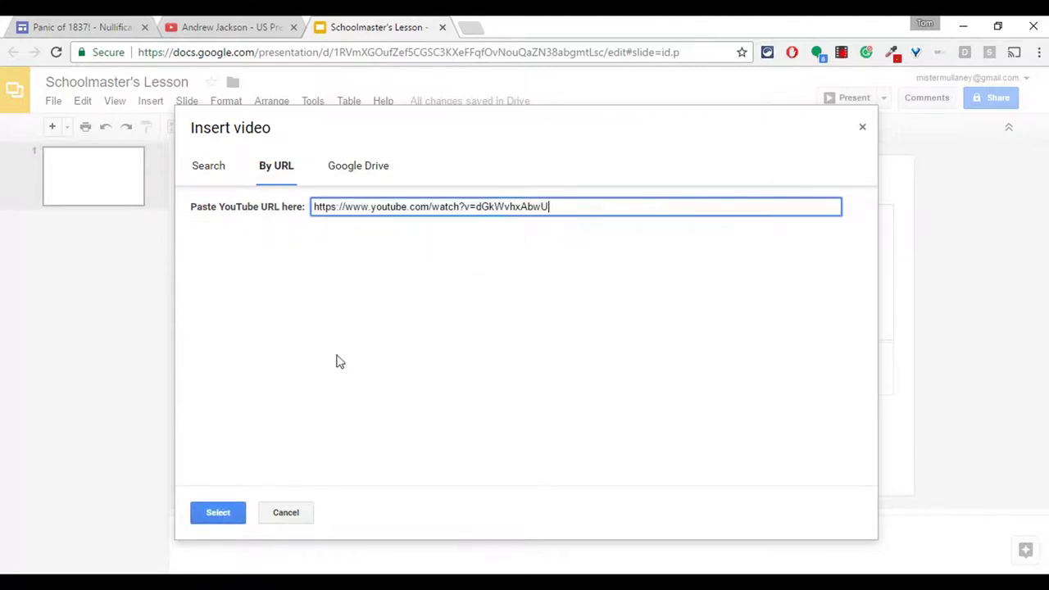
Step: Place the Andrew Jackson video on the slide, enlarged and centred to fill most of it
{"action": "left_click", "coordinate": [235, 510]}
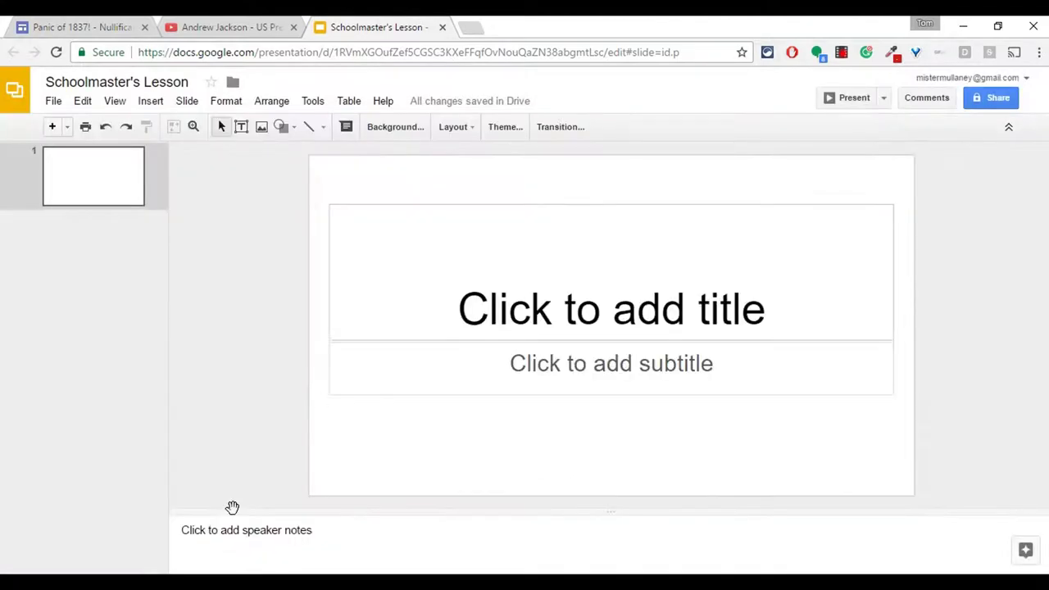
{"action": "left_click_drag", "start_coordinate": [594, 310], "coordinate": [447, 254]}
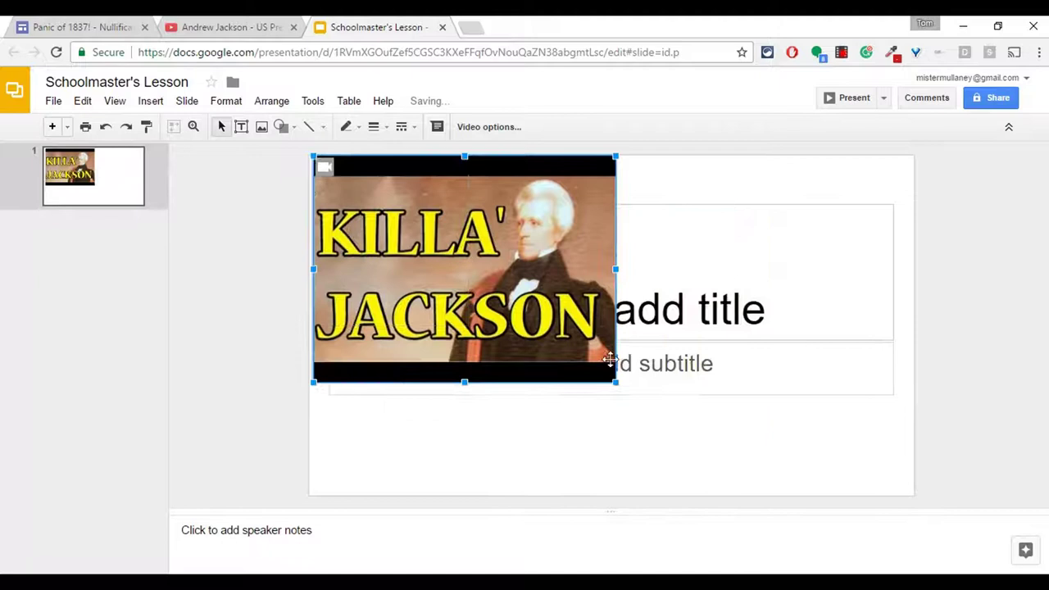
{"action": "left_click_drag", "start_coordinate": [616, 383], "coordinate": [762, 428]}
{"action": "left_click_drag", "start_coordinate": [597, 342], "coordinate": [672, 339]}
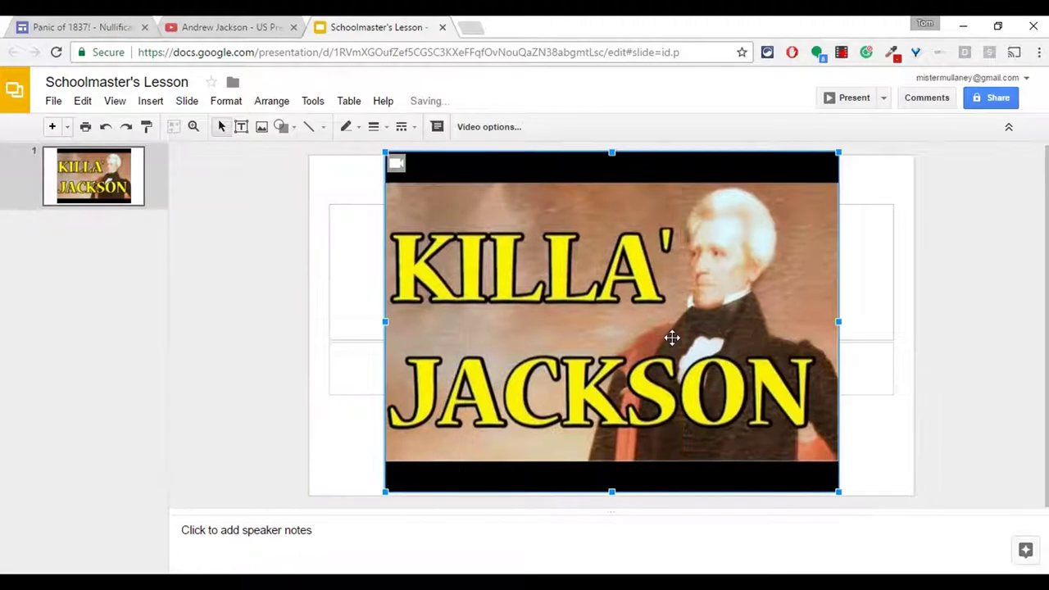
{"action": "right_click", "coordinate": [617, 321]}
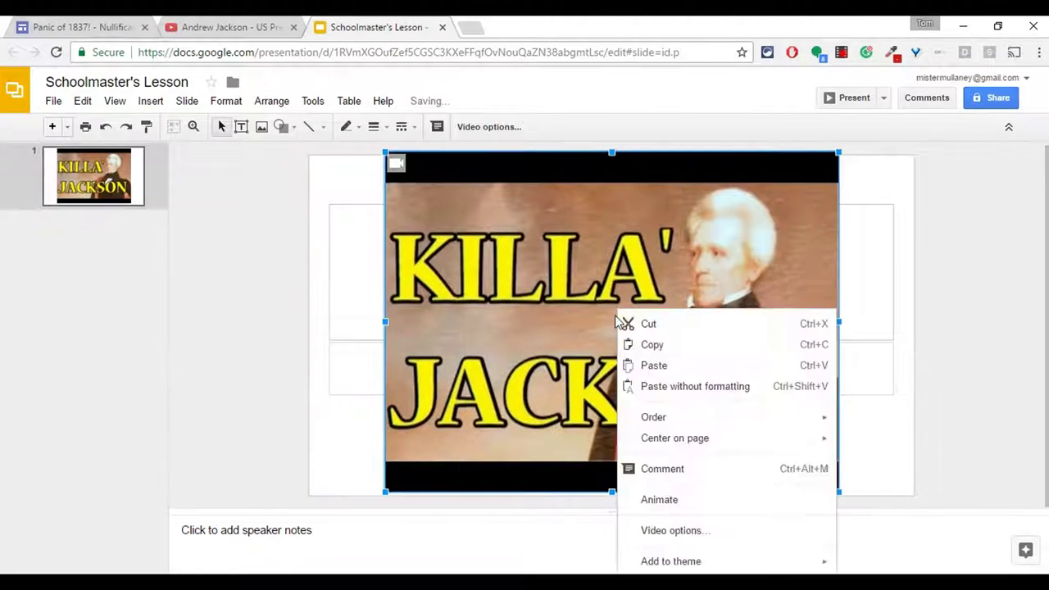
Step: Open the video's playback options (start 00:00, end 10:24) and begin editing the start time
{"action": "left_click", "coordinate": [671, 531]}
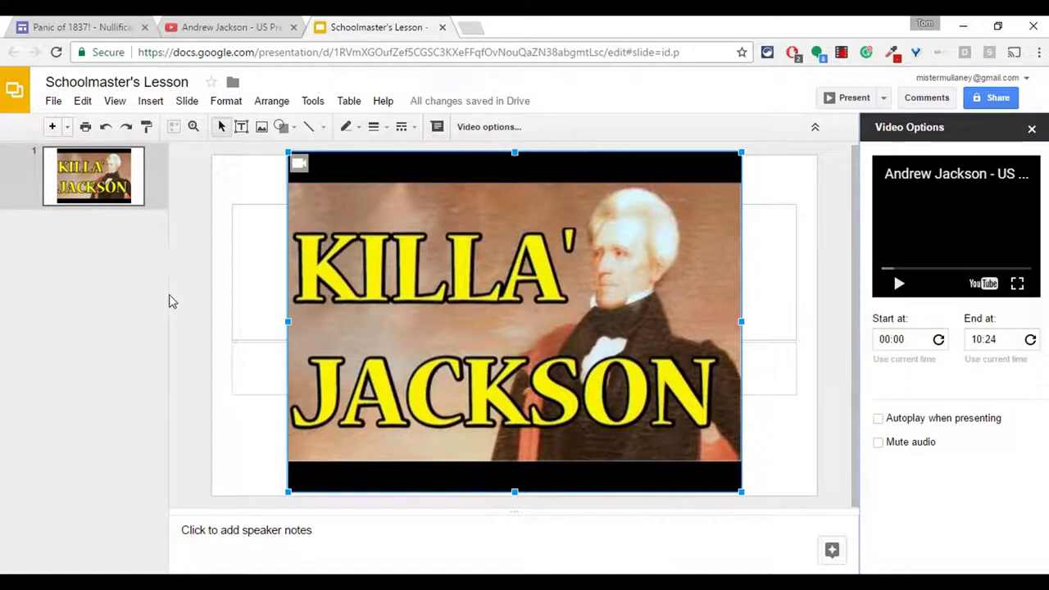
{"action": "left_click", "coordinate": [103, 27]}
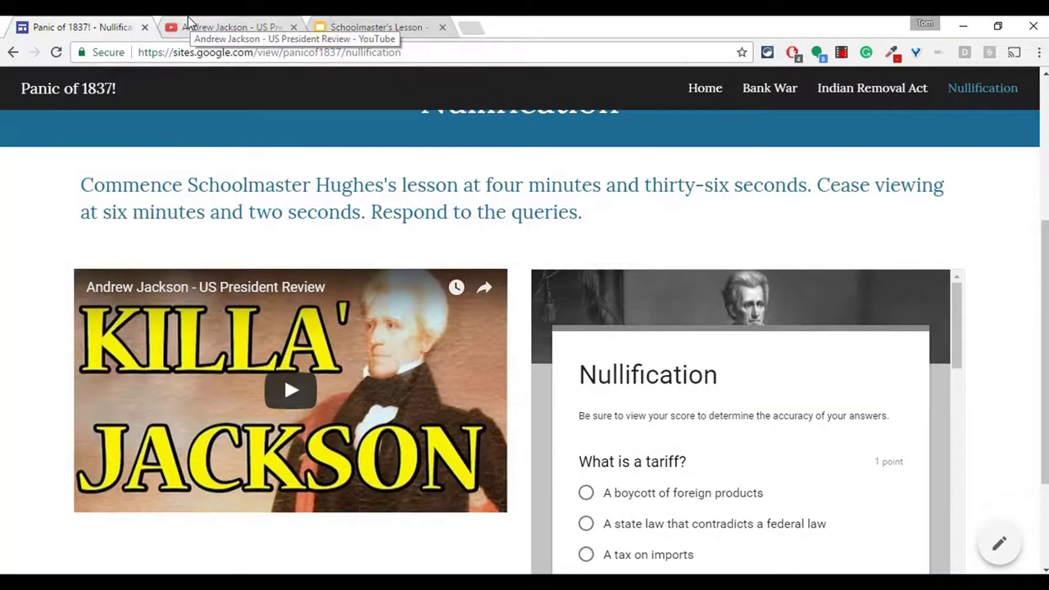
{"action": "left_click", "coordinate": [221, 27]}
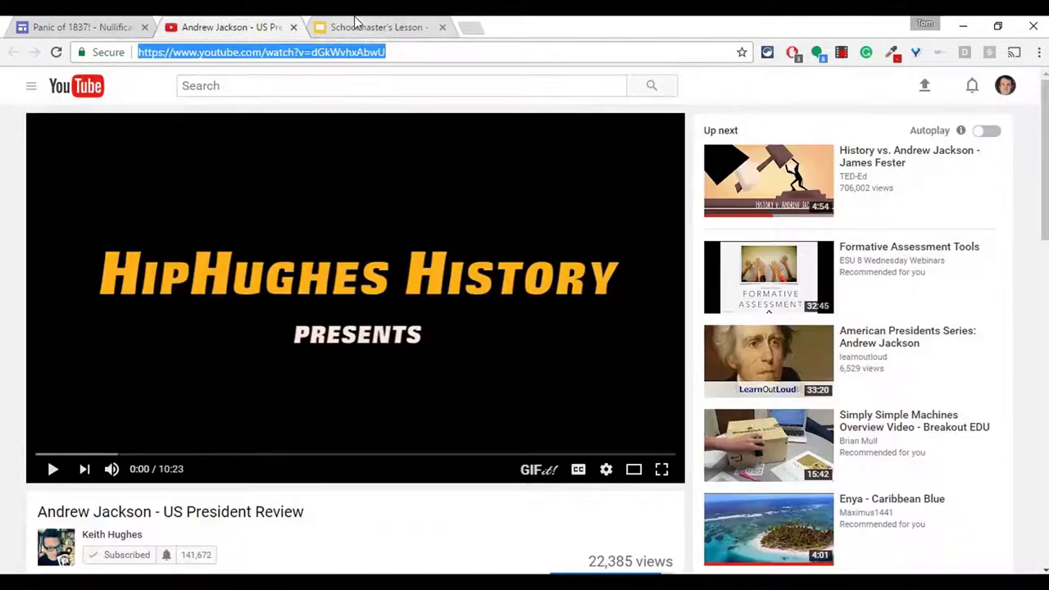
{"action": "left_click", "coordinate": [369, 27]}
{"action": "left_click", "coordinate": [914, 341]}
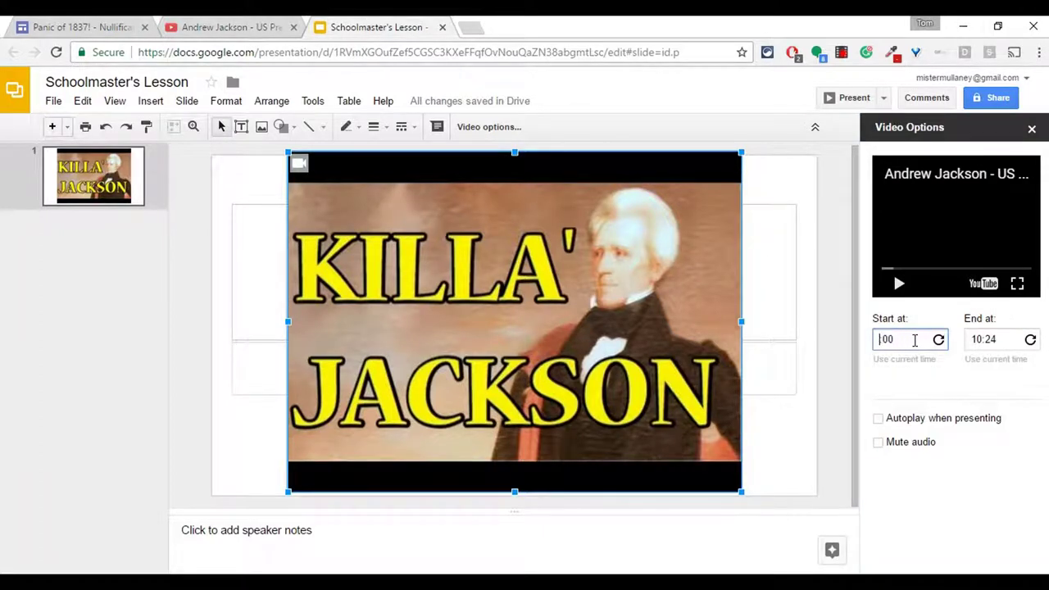
Step: Change the video's start time to 04:36
{"action": "key", "text": "BackSpace"}
{"action": "key", "text": "BackSpace"}
{"action": "type", "text": ":36"}
{"action": "left_click", "coordinate": [111, 25]}
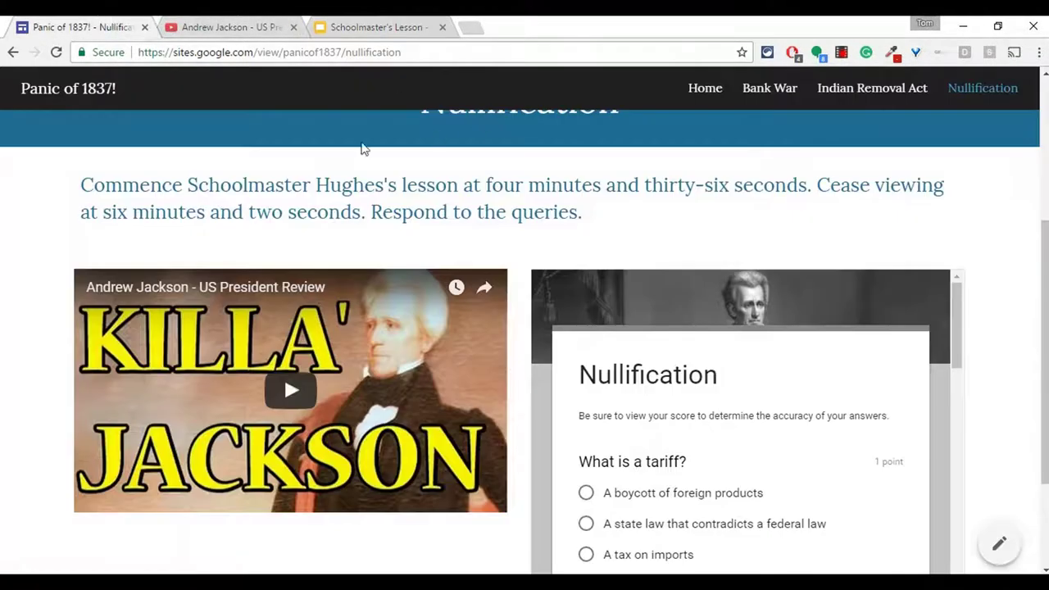
{"action": "left_click", "coordinate": [414, 28]}
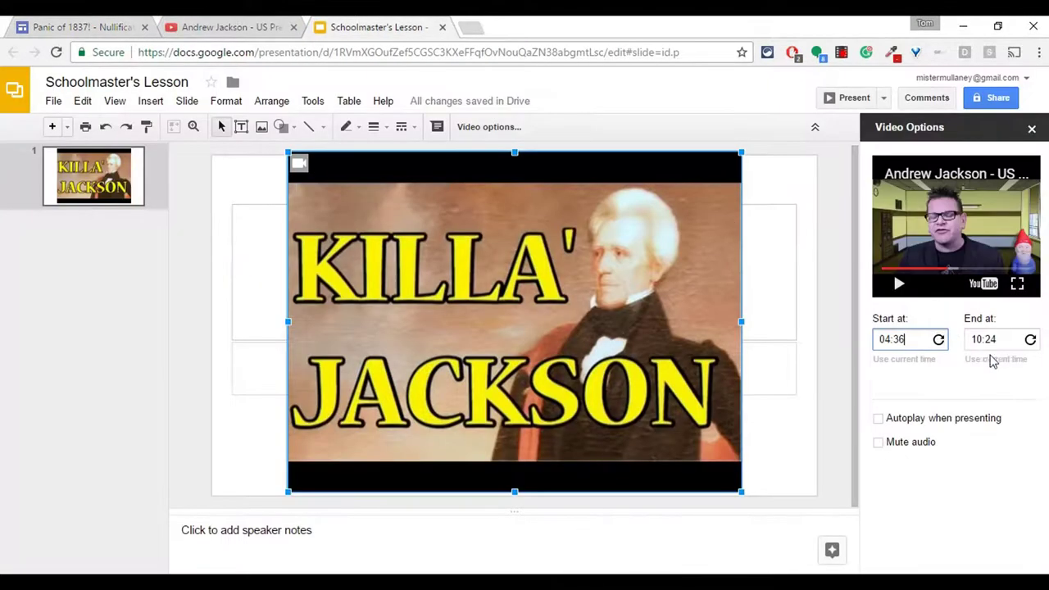
Step: Set the video's end time to 06:02, verify both times, and open sharing settings
{"action": "left_click", "coordinate": [1003, 342]}
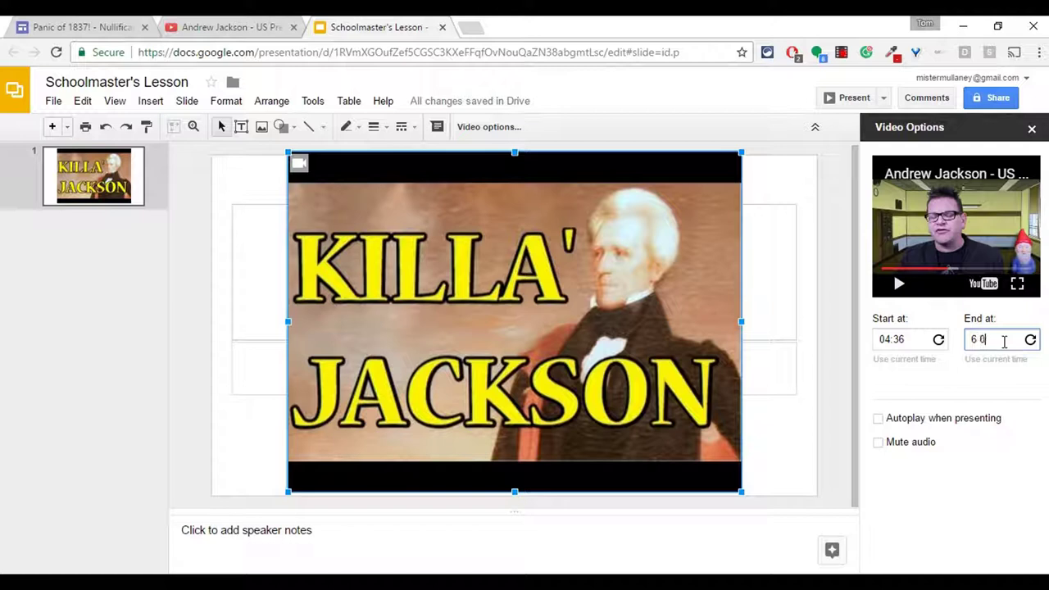
{"action": "left_click", "coordinate": [884, 378]}
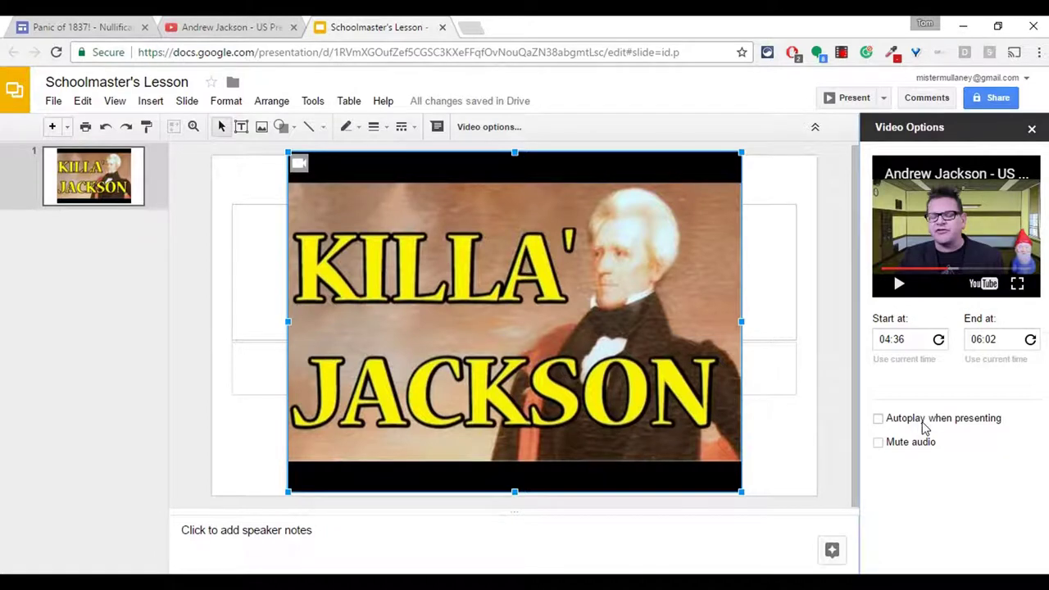
{"action": "left_click", "coordinate": [833, 393]}
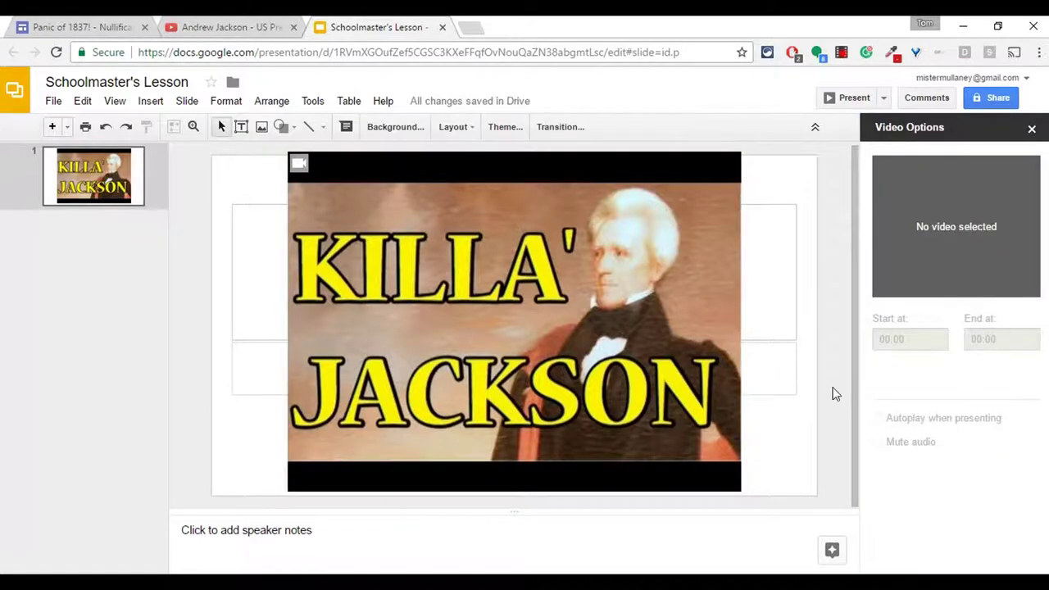
{"action": "left_click", "coordinate": [593, 326]}
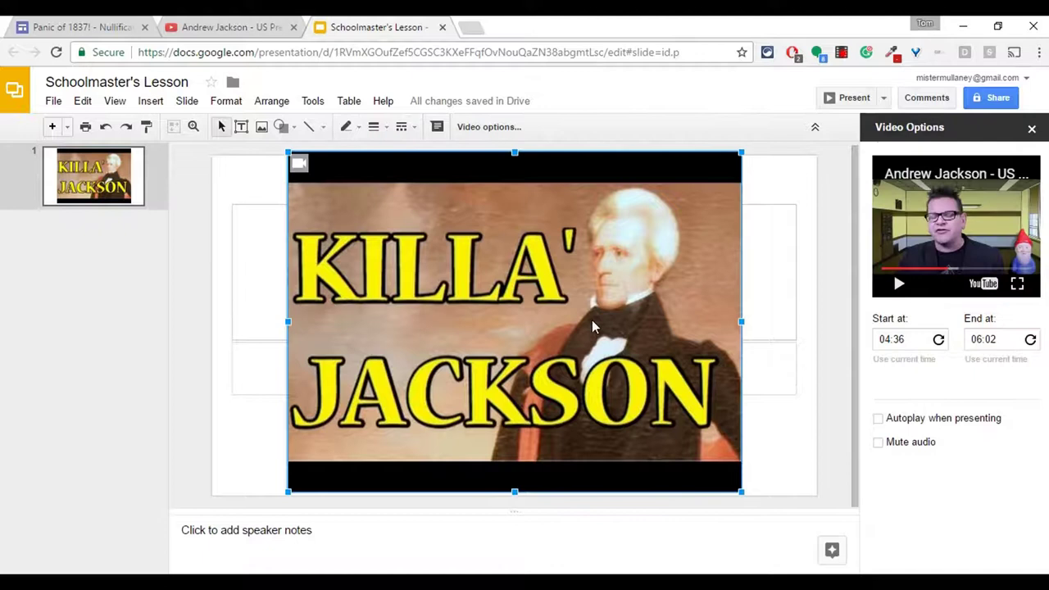
{"action": "left_click", "coordinate": [989, 105]}
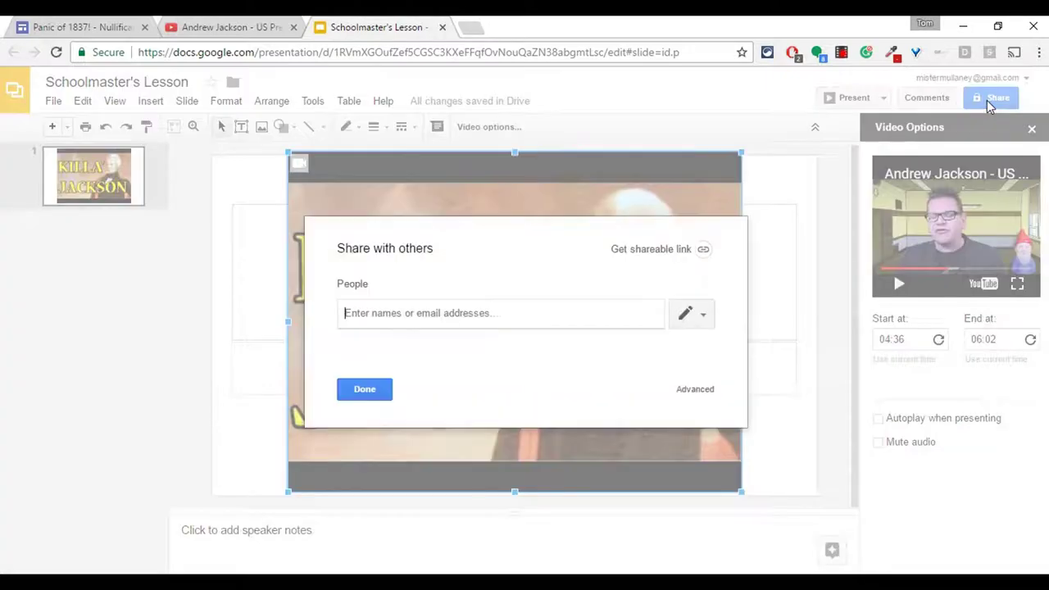
Step: Set the presentation's link sharing to 'On - Public on the web' and save
{"action": "left_click", "coordinate": [677, 250]}
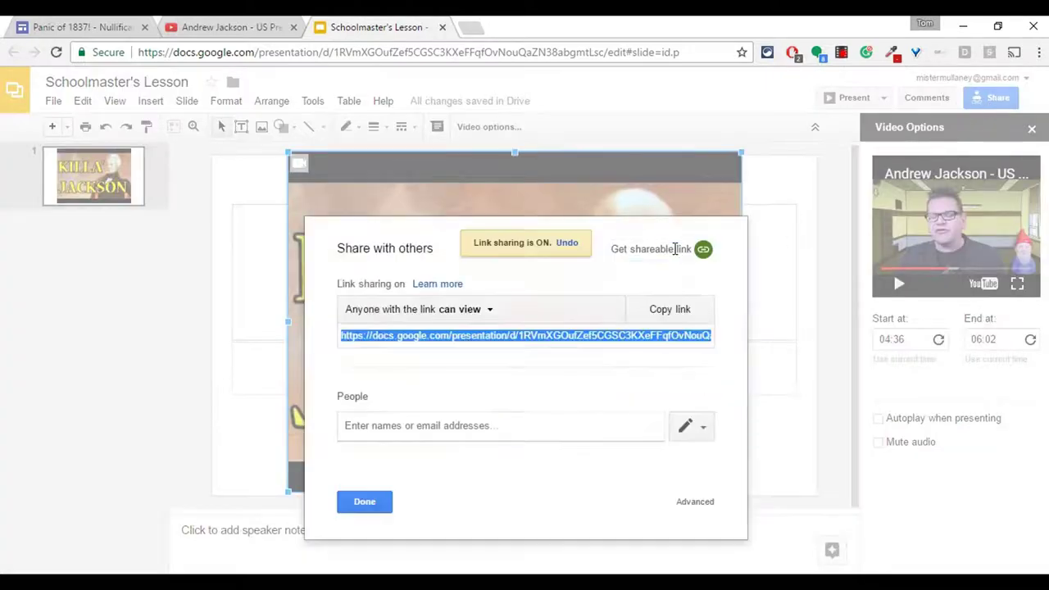
{"action": "left_click", "coordinate": [475, 310]}
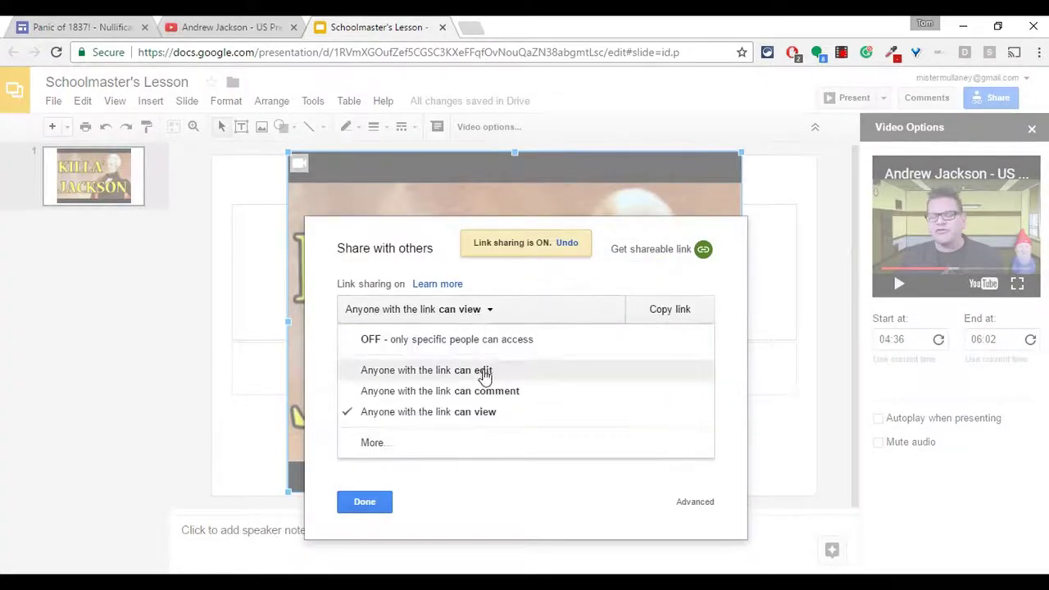
{"action": "left_click", "coordinate": [381, 444]}
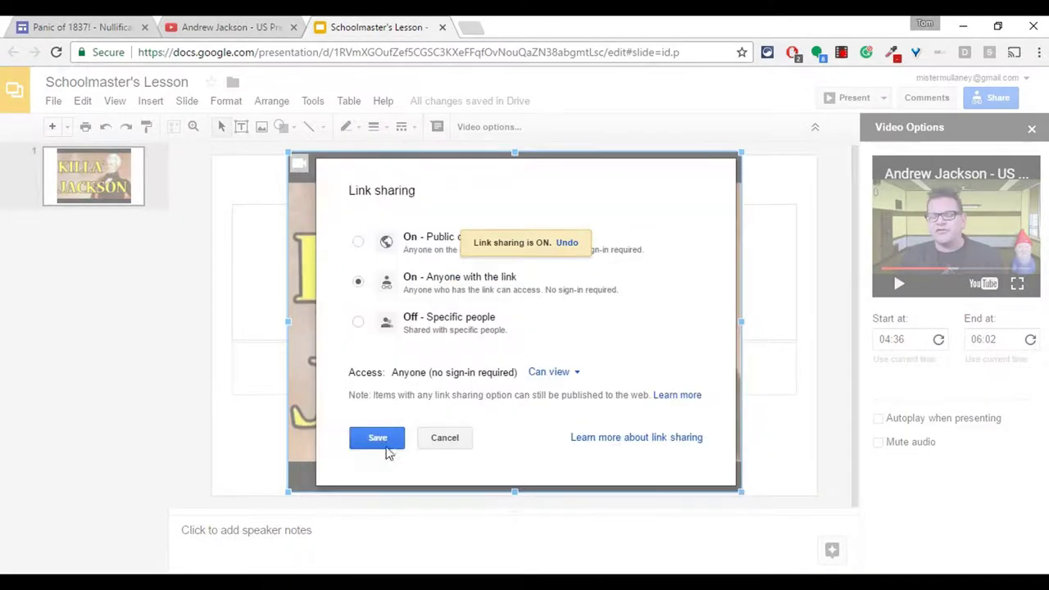
{"action": "left_click", "coordinate": [410, 238]}
{"action": "left_click", "coordinate": [378, 439]}
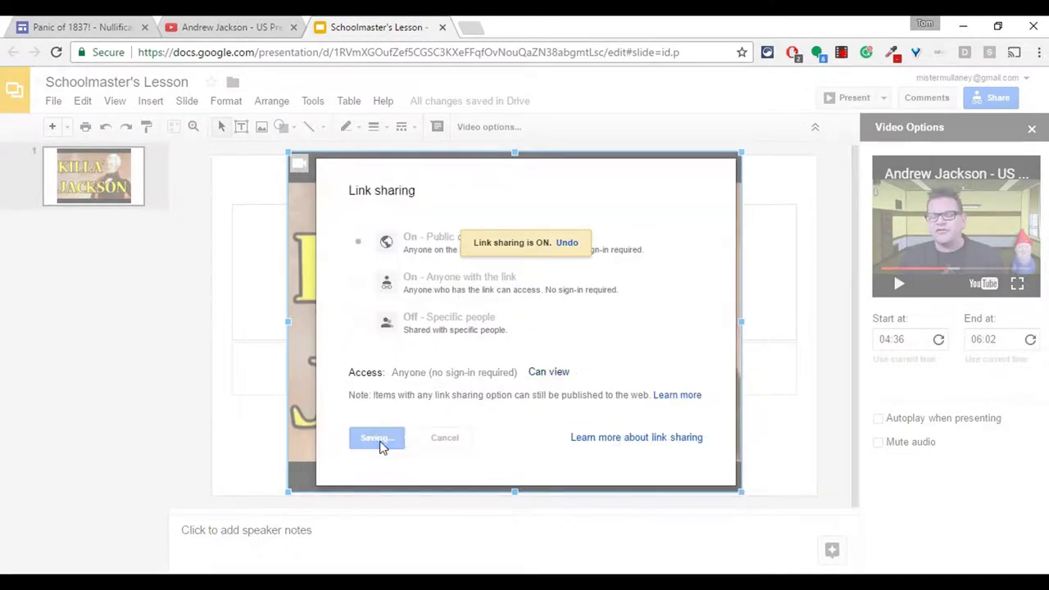
{"action": "left_click", "coordinate": [374, 445]}
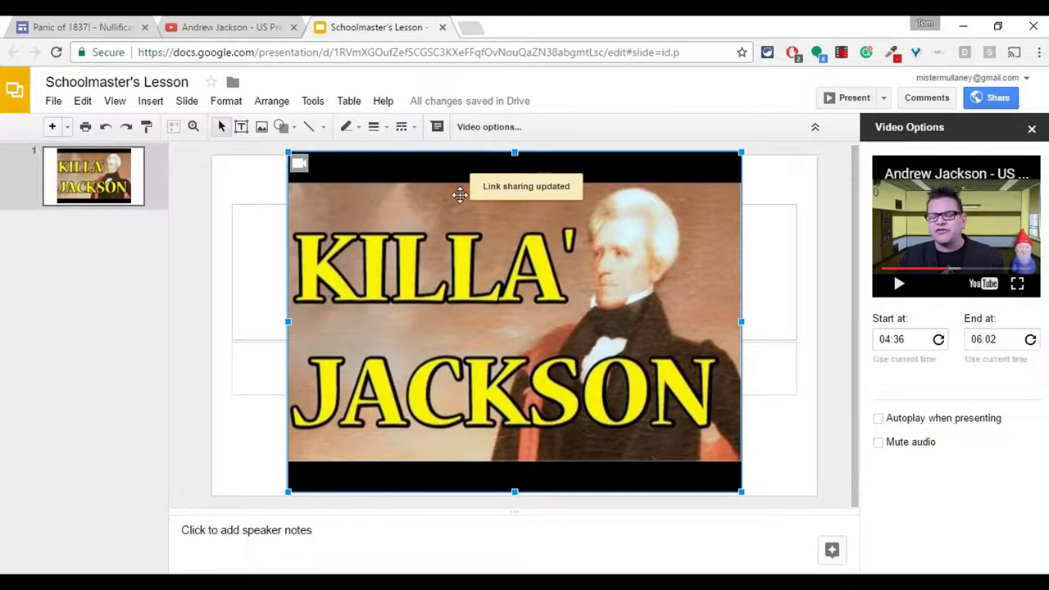
{"action": "left_click", "coordinate": [84, 29]}
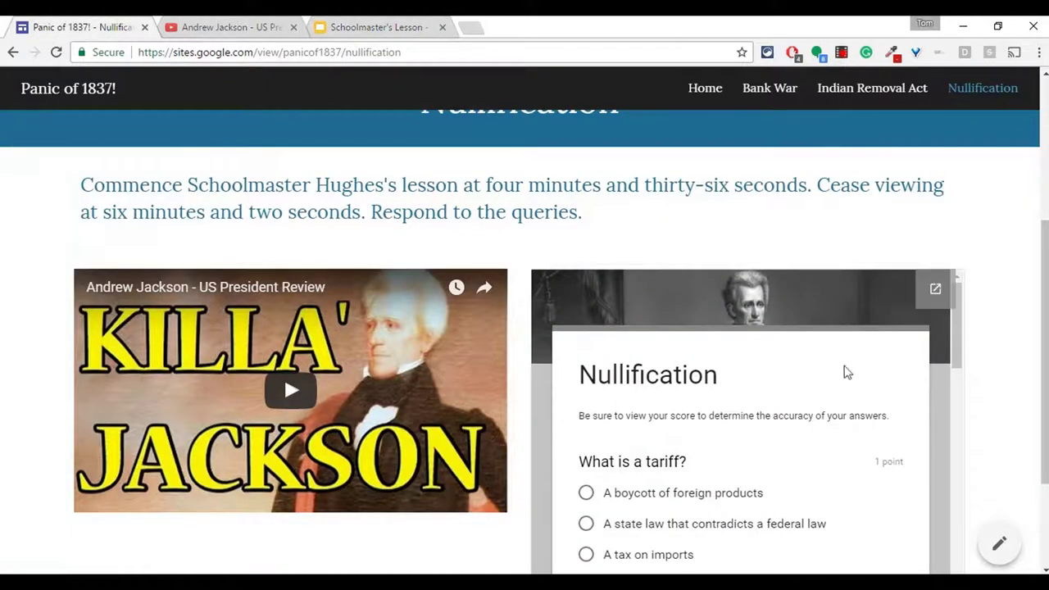
Step: Edit the Nullification page and delete the YouTube video embed next to the quiz
{"action": "left_click", "coordinate": [999, 545]}
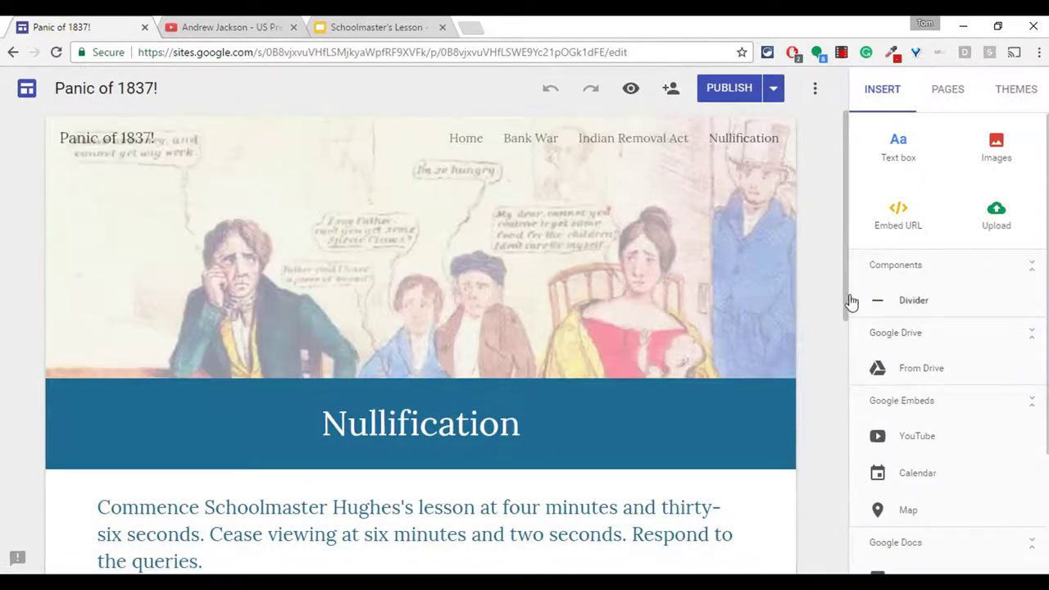
{"action": "left_click_drag", "start_coordinate": [845, 281], "coordinate": [845, 428]}
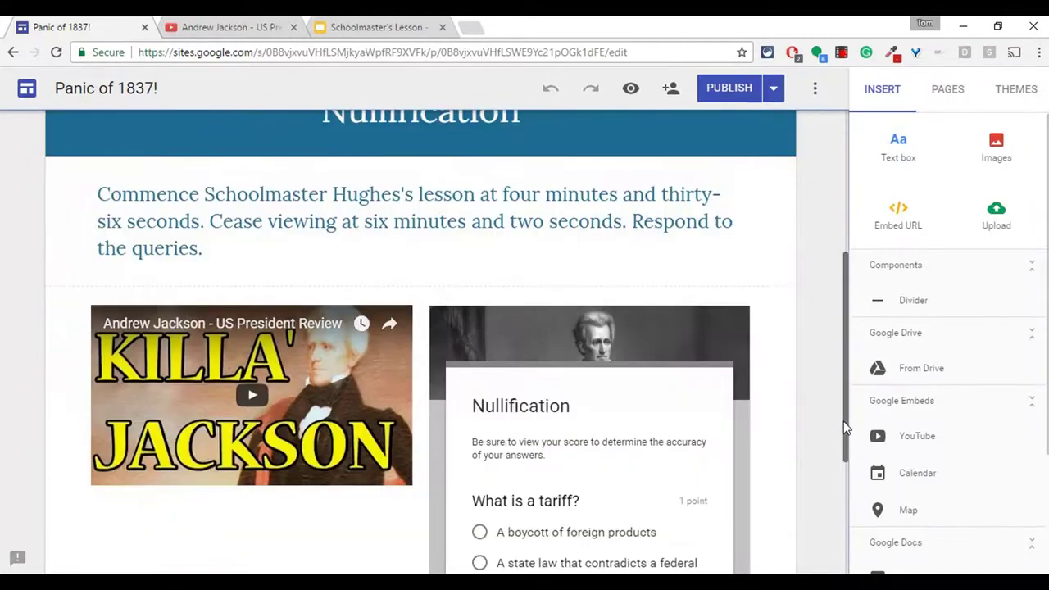
{"action": "left_click", "coordinate": [254, 396]}
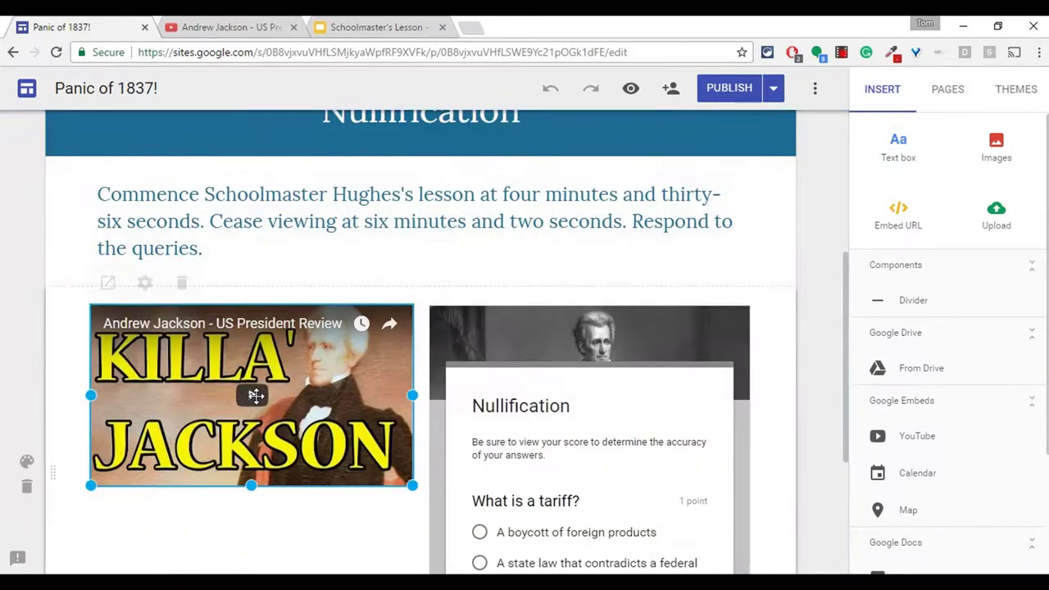
{"action": "left_click", "coordinate": [182, 280]}
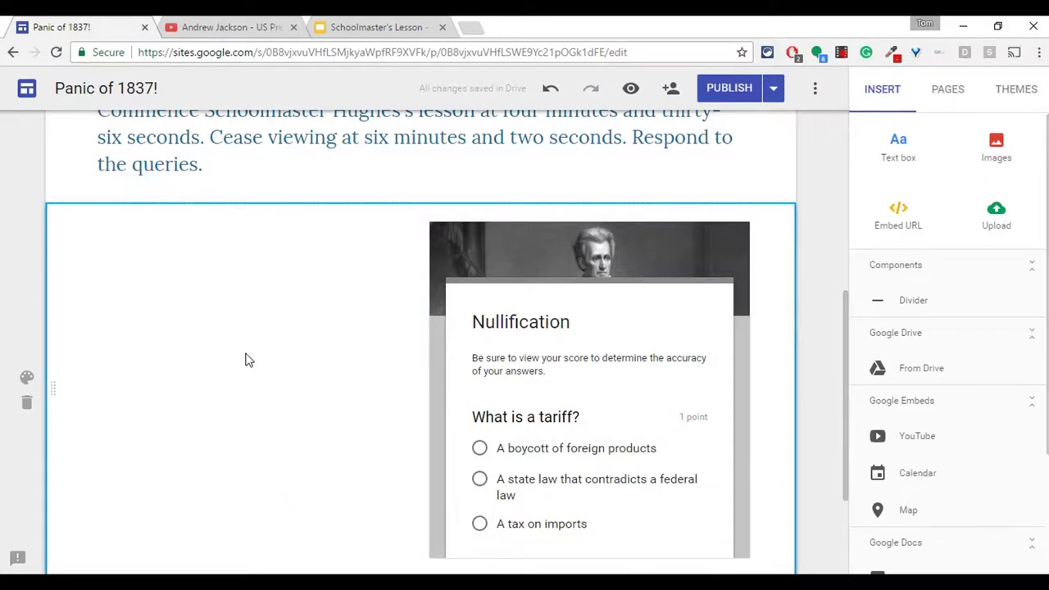
Step: Embed the Schoolmaster's Lesson presentation from Drive in the empty spot beside the quiz
{"action": "double_click", "coordinate": [219, 369]}
{"action": "left_click", "coordinate": [219, 373]}
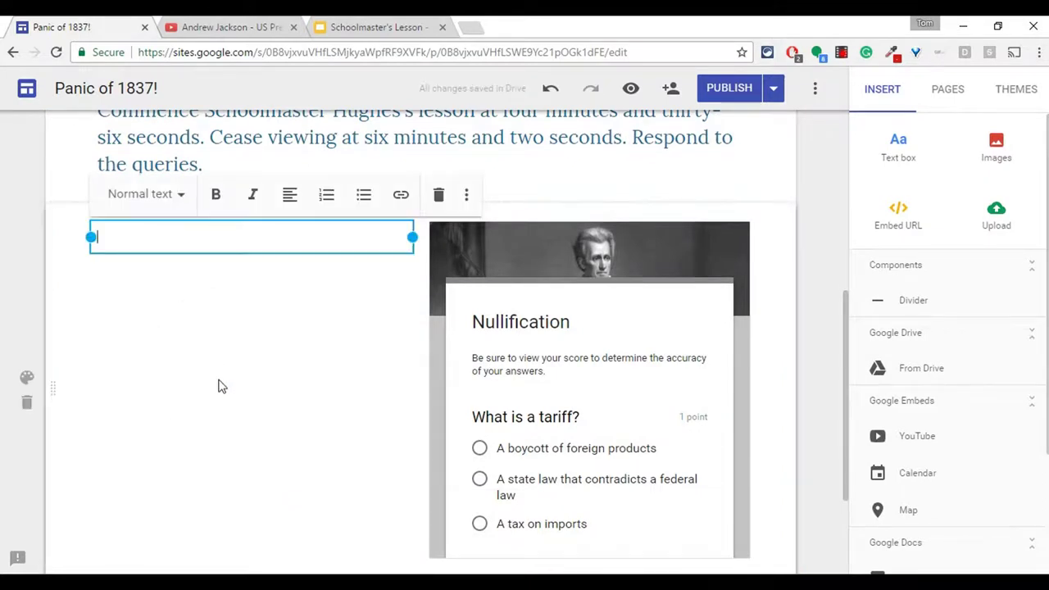
{"action": "left_click", "coordinate": [438, 194]}
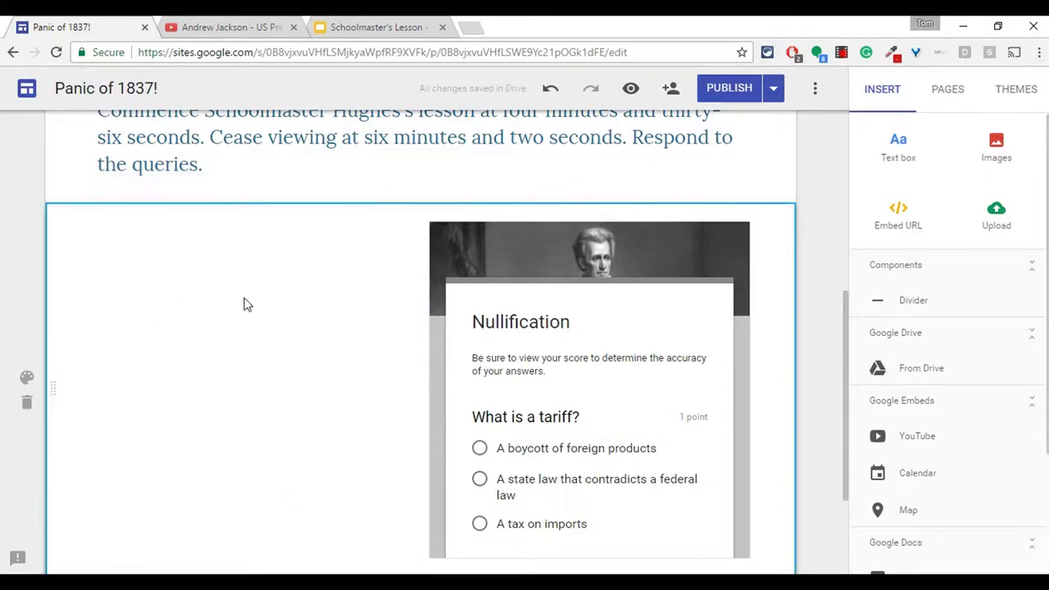
{"action": "double_click", "coordinate": [233, 308]}
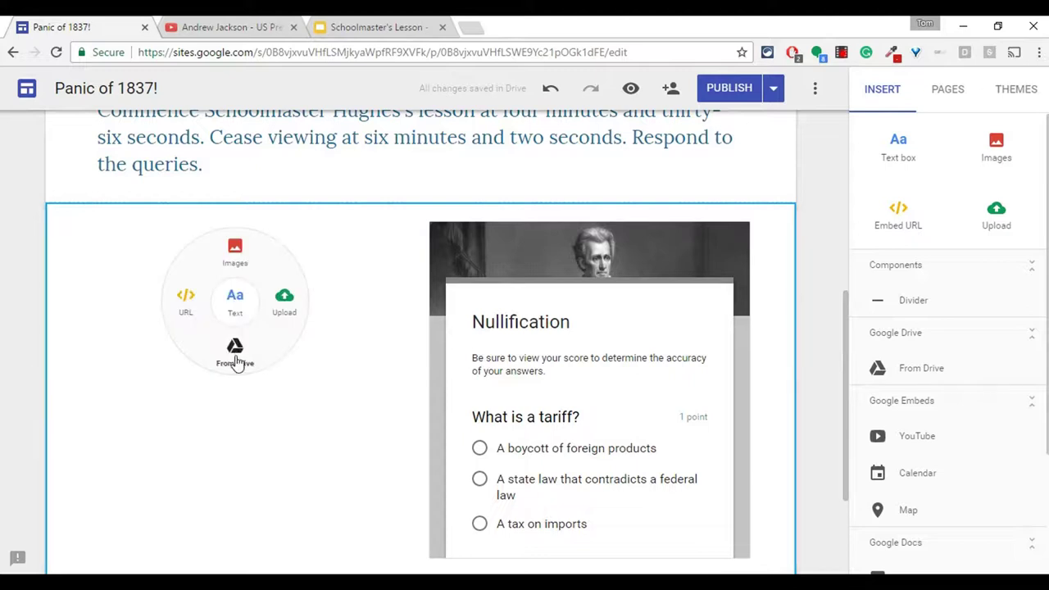
{"action": "left_click", "coordinate": [236, 357]}
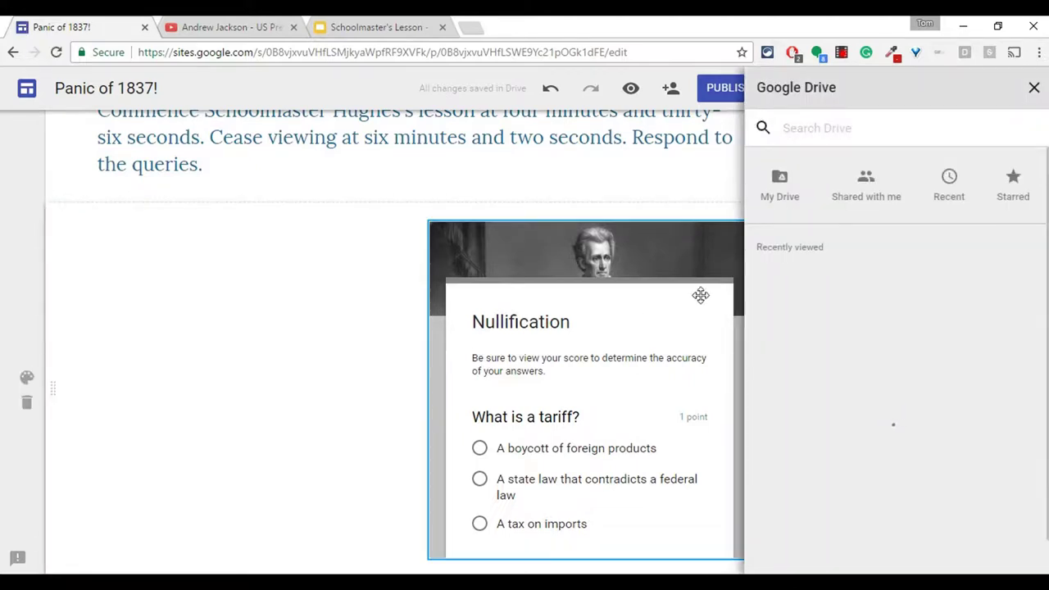
{"action": "left_click", "coordinate": [832, 360]}
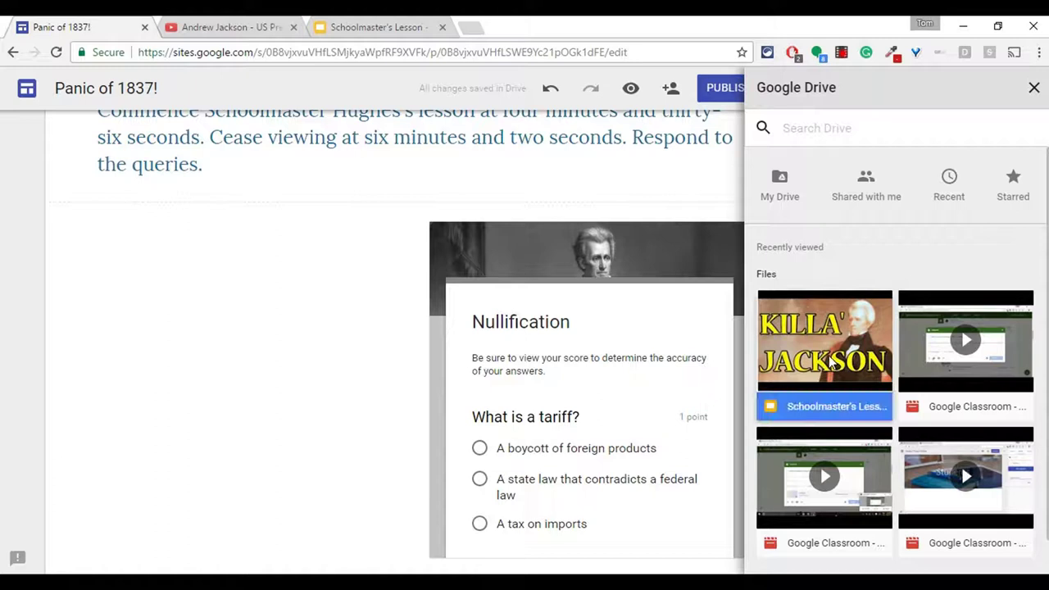
{"action": "left_click", "coordinate": [1015, 559]}
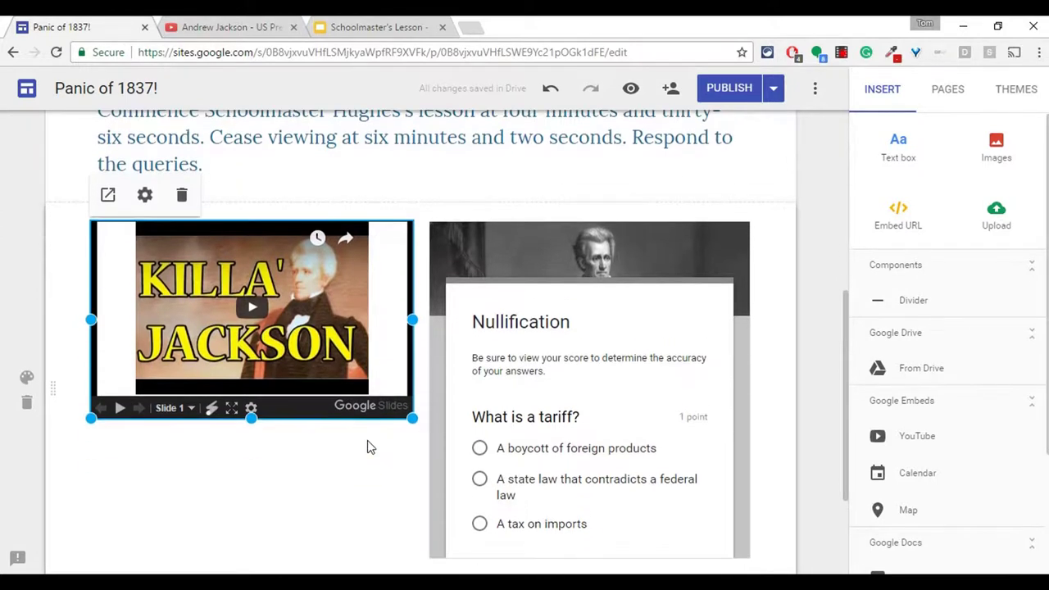
Step: Delete the instruction text section, publish the site, and view the live page
{"action": "scroll", "coordinate": [367, 447], "scroll_direction": "up", "scroll_amount": 1}
{"action": "scroll", "coordinate": [360, 438], "scroll_direction": "down", "scroll_amount": 1}
{"action": "scroll", "coordinate": [357, 430], "scroll_direction": "up", "scroll_amount": 3}
{"action": "scroll", "coordinate": [349, 418], "scroll_direction": "down", "scroll_amount": 3}
{"action": "scroll", "coordinate": [482, 372], "scroll_direction": "up", "scroll_amount": 3}
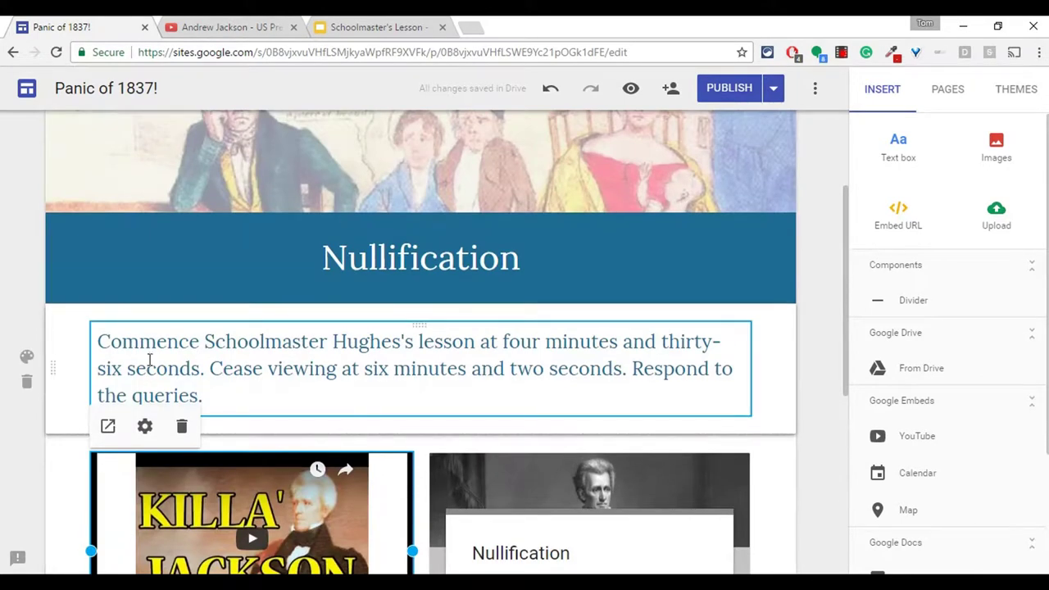
{"action": "left_click", "coordinate": [27, 383]}
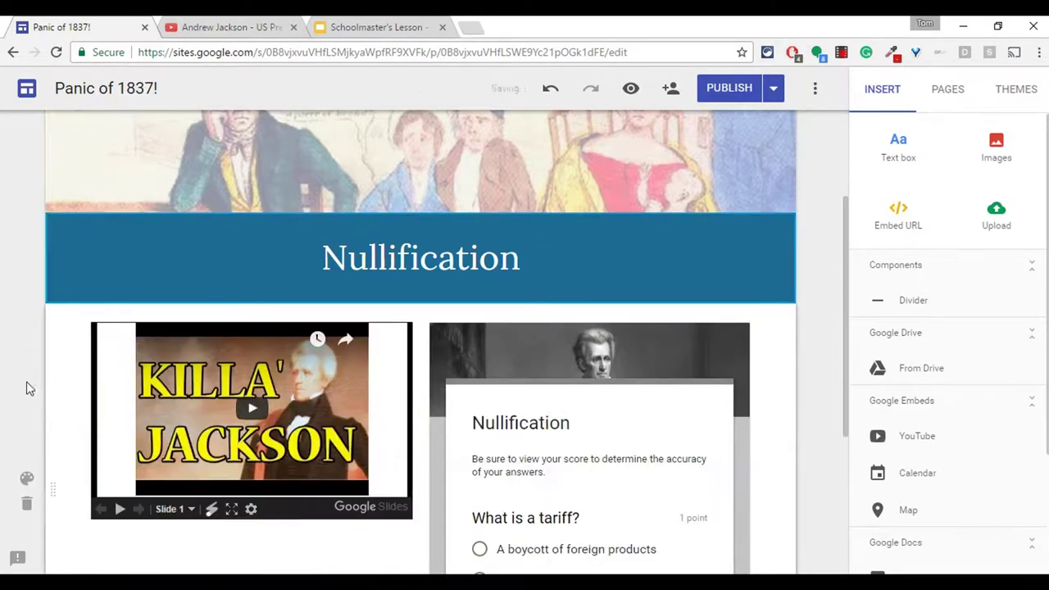
{"action": "left_click", "coordinate": [742, 91]}
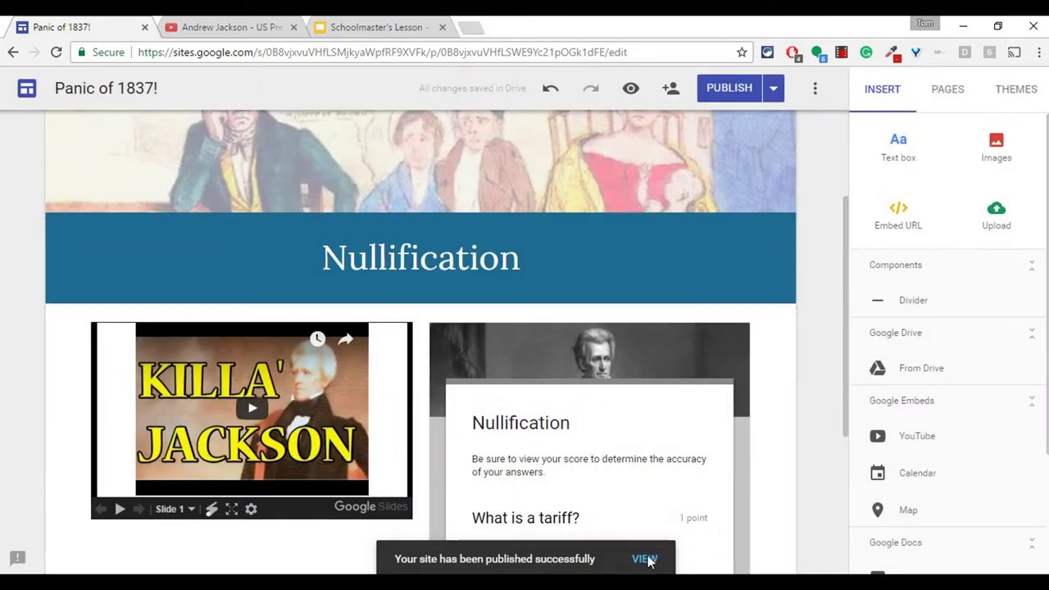
{"action": "left_click", "coordinate": [662, 557]}
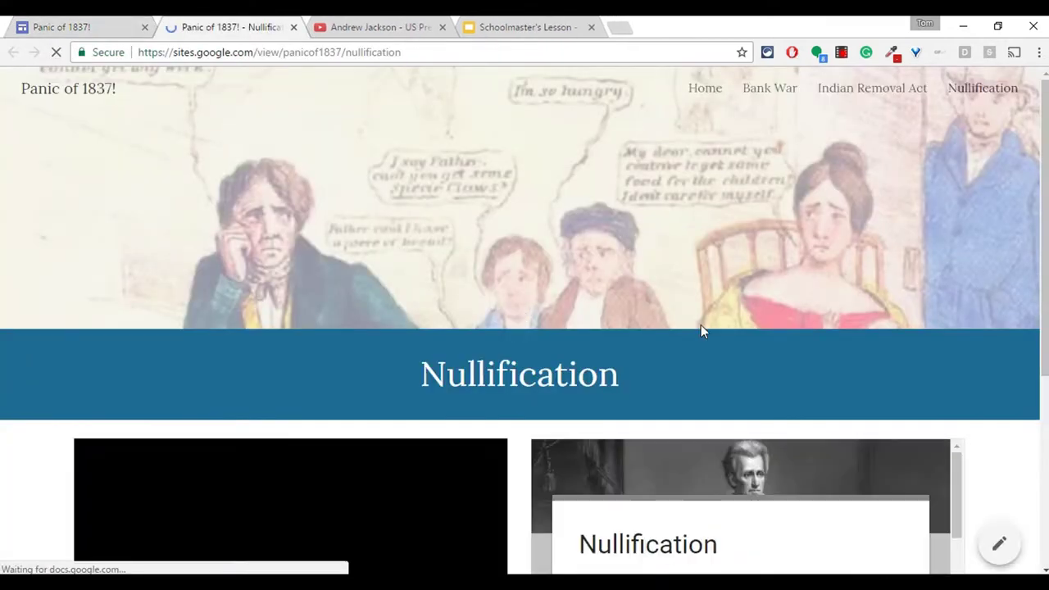
Step: Play the embedded Andrew Jackson video to confirm it starts at 4:36, then pause it
{"action": "scroll", "coordinate": [701, 325], "scroll_direction": "down", "scroll_amount": 2}
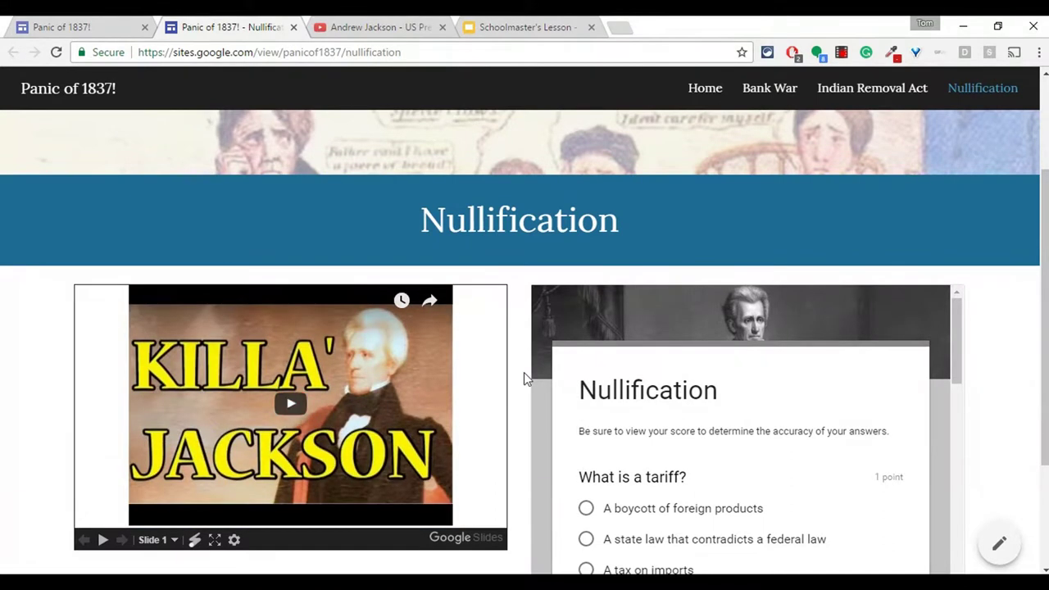
{"action": "left_click", "coordinate": [300, 401]}
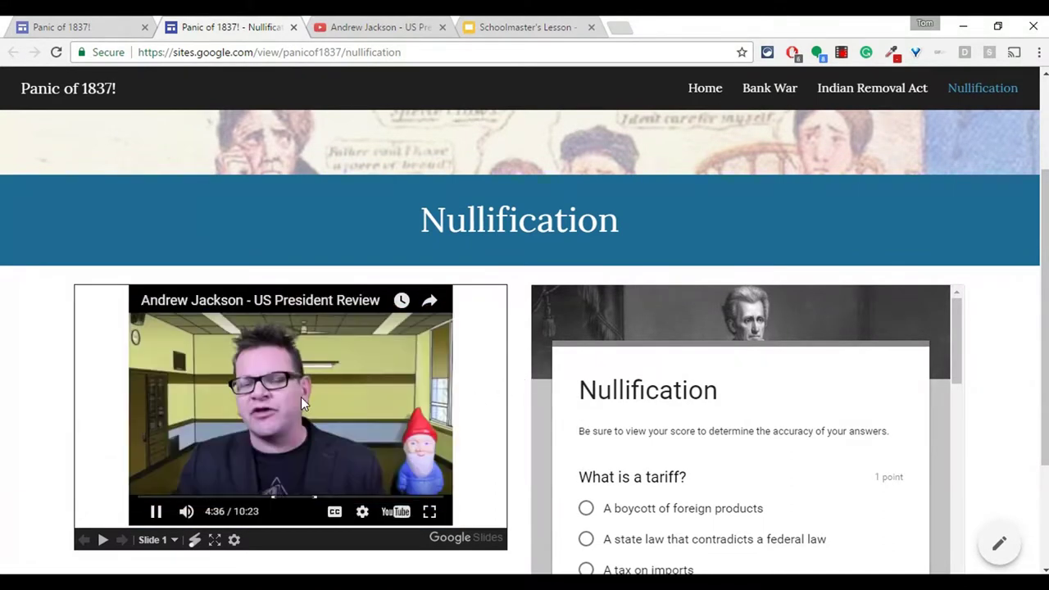
{"action": "left_click", "coordinate": [155, 511]}
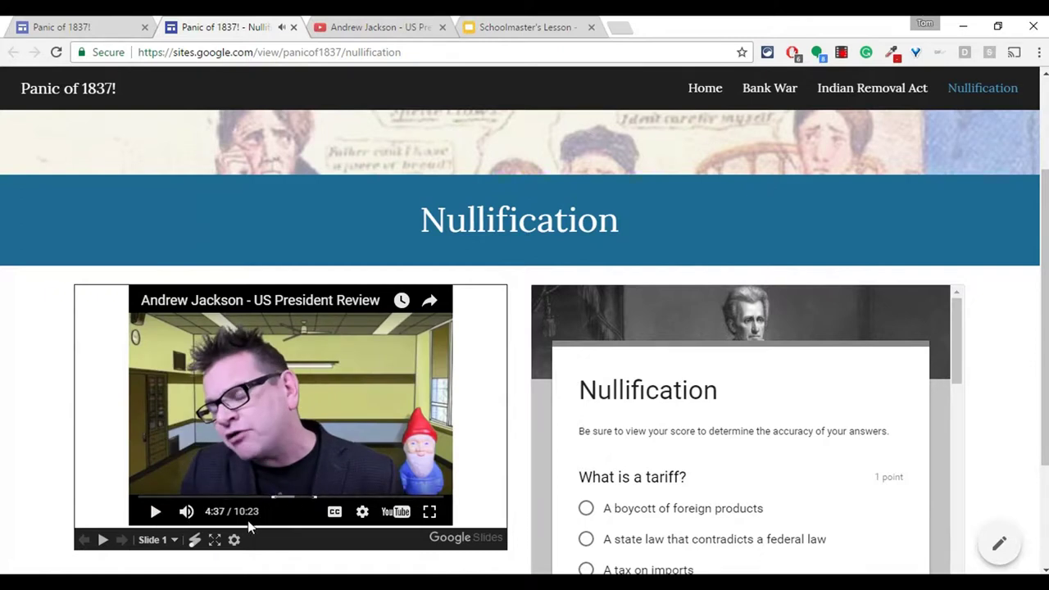